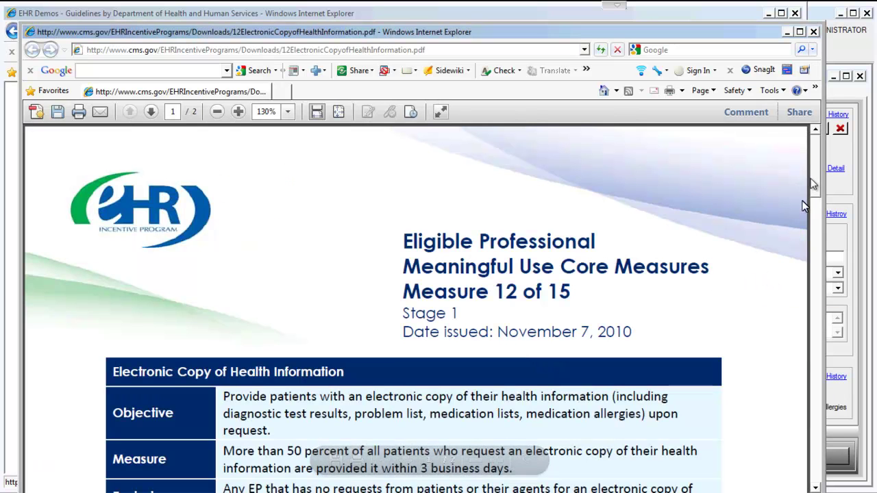
- Scroll the CMS PDF to the Electronic Copy of Health Information objective, measure and exclusion table
{"action": "scroll", "coordinate": [818, 190], "scroll_direction": "down", "scroll_amount": 1}
{"action": "left_click_drag", "start_coordinate": [816, 179], "coordinate": [816, 211]}
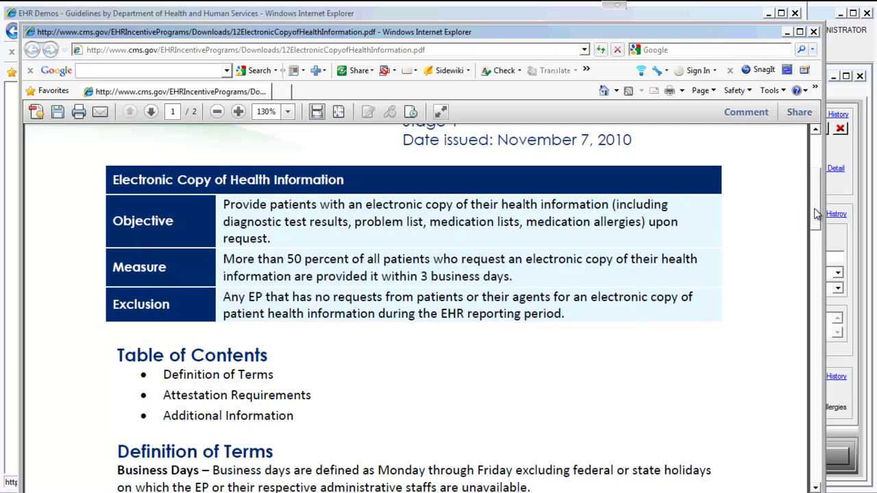
- Scroll the CMS PDF down to the Attestation Requirements on numerator, denominator and exclusion
{"action": "left_click_drag", "start_coordinate": [816, 215], "coordinate": [816, 279]}
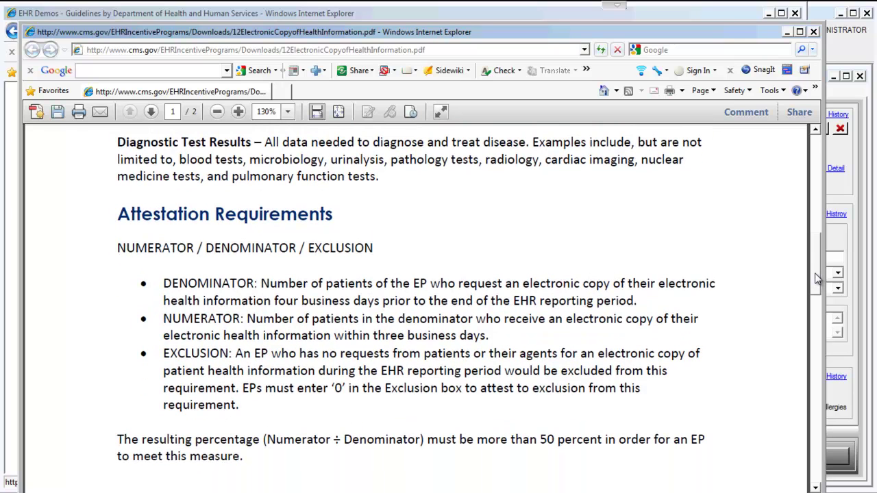
{"action": "mouse_move", "coordinate": [817, 278]}
{"action": "left_mouse_down"}
{"action": "mouse_move", "coordinate": [820, 290]}
{"action": "mouse_move", "coordinate": [817, 281]}
{"action": "left_mouse_up"}
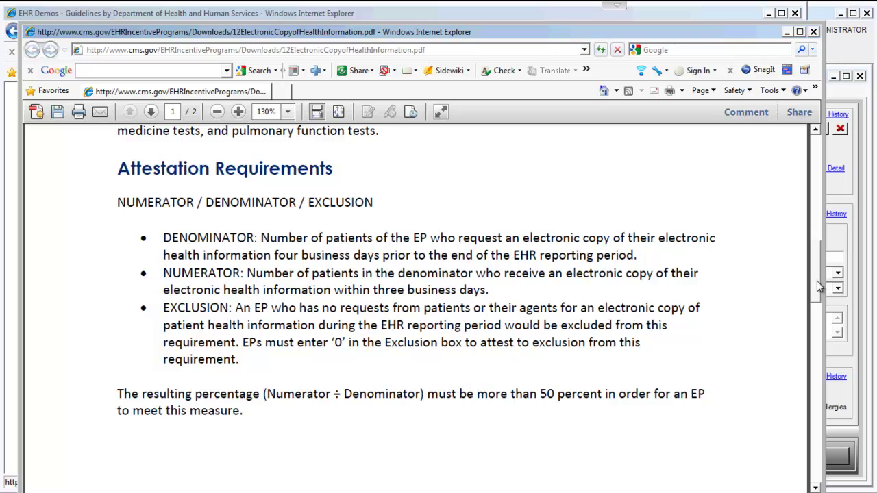
{"action": "left_click_drag", "start_coordinate": [817, 281], "coordinate": [818, 371]}
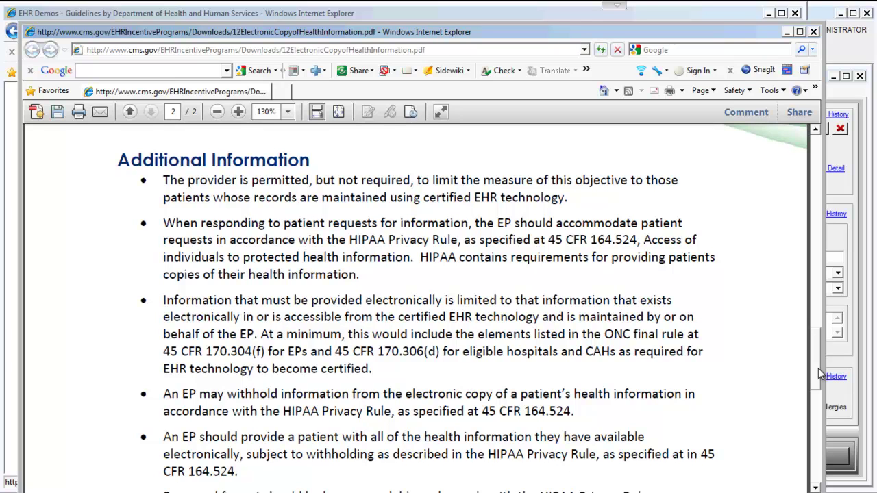
- Read page 2's Additional Information section, then return to the top of the CMS PDF
{"action": "left_click_drag", "start_coordinate": [820, 374], "coordinate": [817, 397]}
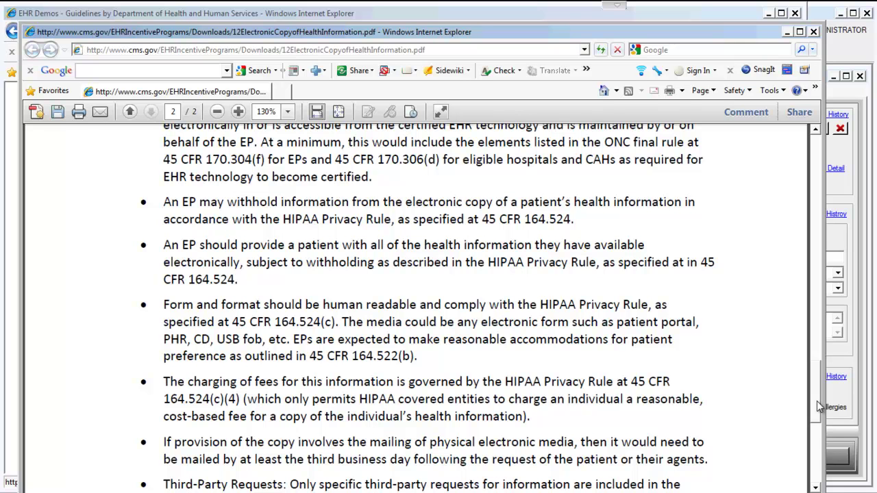
{"action": "left_click_drag", "start_coordinate": [816, 406], "coordinate": [813, 130]}
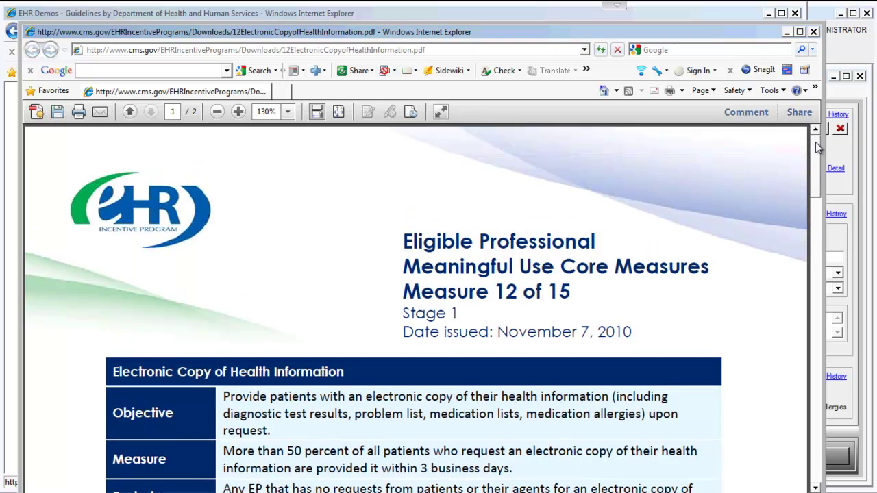
{"action": "scroll", "coordinate": [817, 178], "scroll_direction": "down", "scroll_amount": 1}
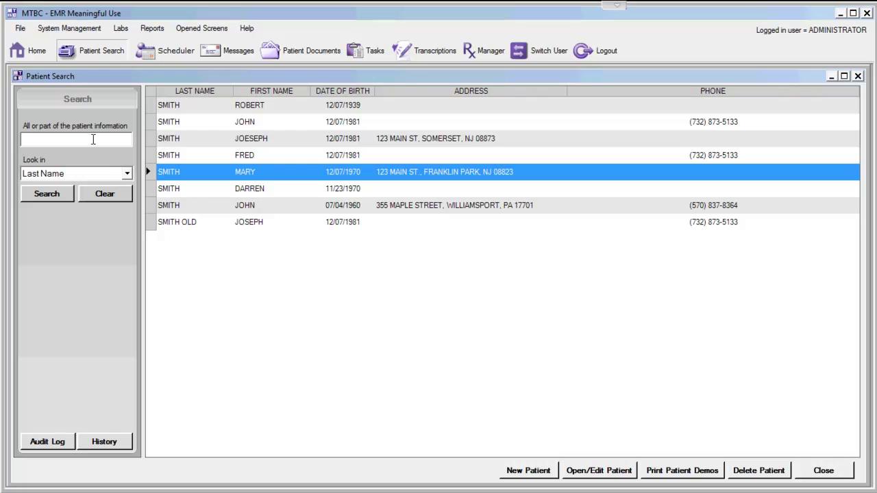
- Search for the patient by name, open her current record and show the Health Summary
{"action": "type", "text": "jo esth"}
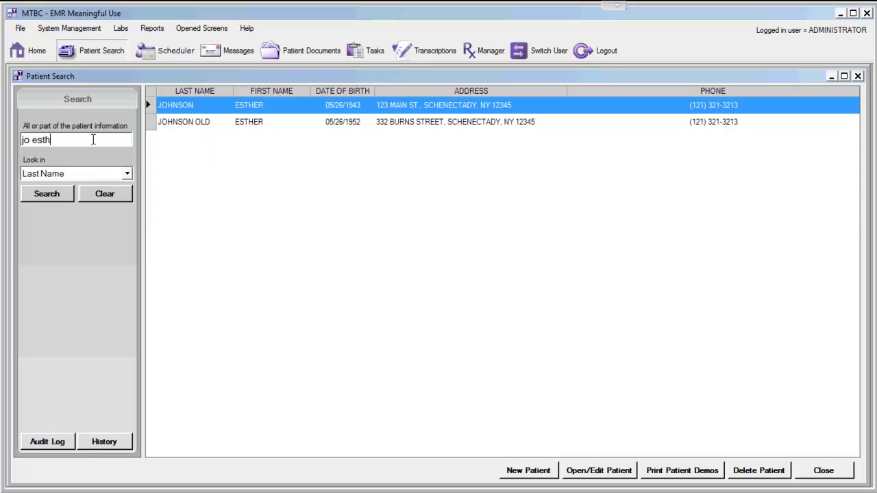
{"action": "double_click", "coordinate": [263, 106]}
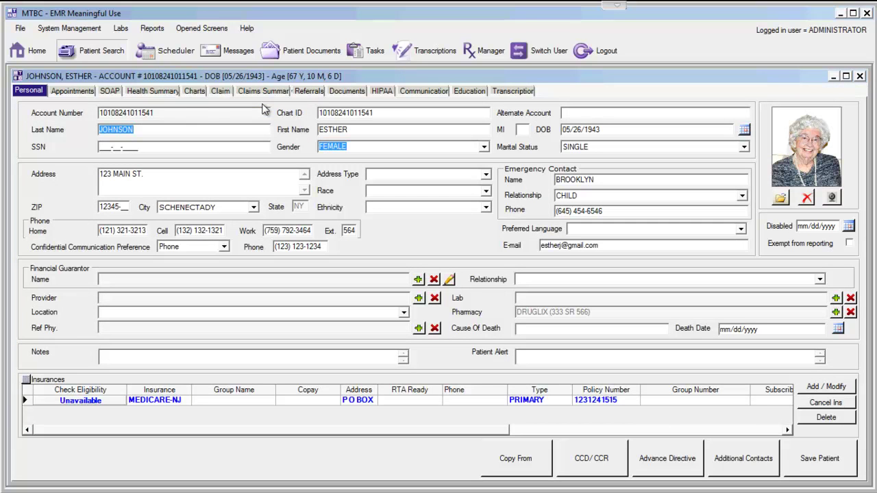
{"action": "left_click", "coordinate": [165, 91]}
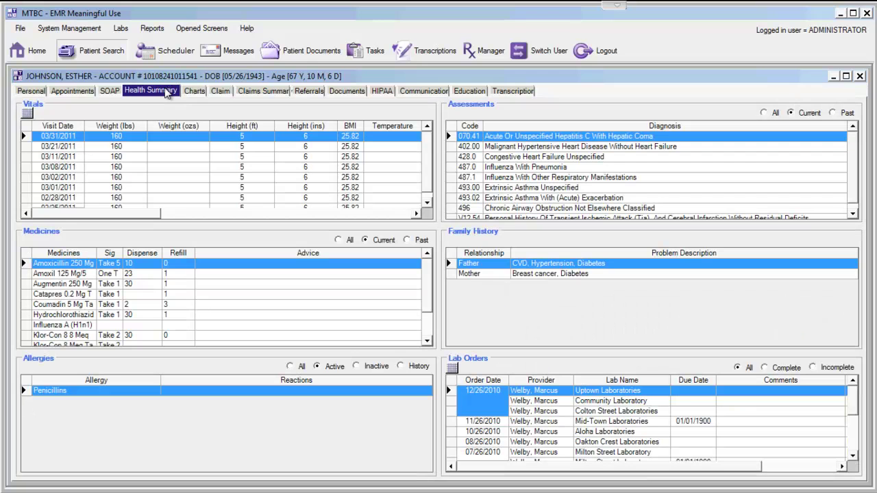
- Review the 03/31/2011 visit's plan of care, cumulative lab trend report, and office tests and assessments
{"action": "left_click", "coordinate": [196, 92]}
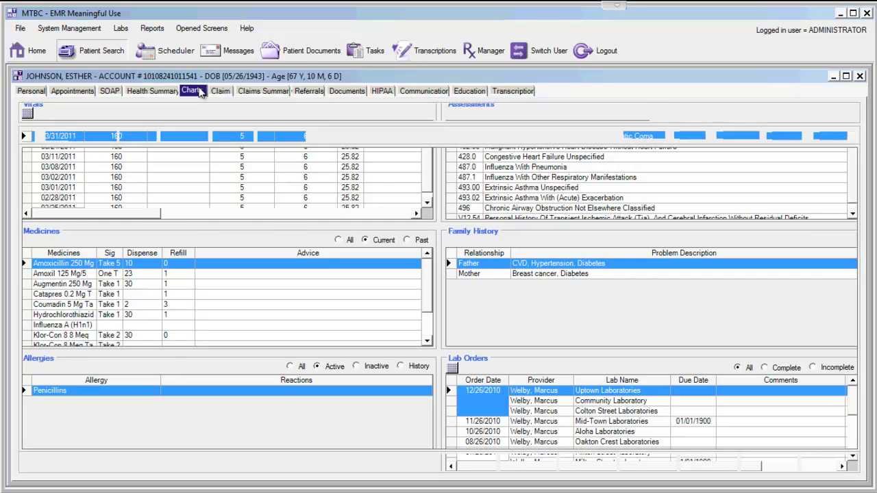
{"action": "left_click", "coordinate": [529, 461]}
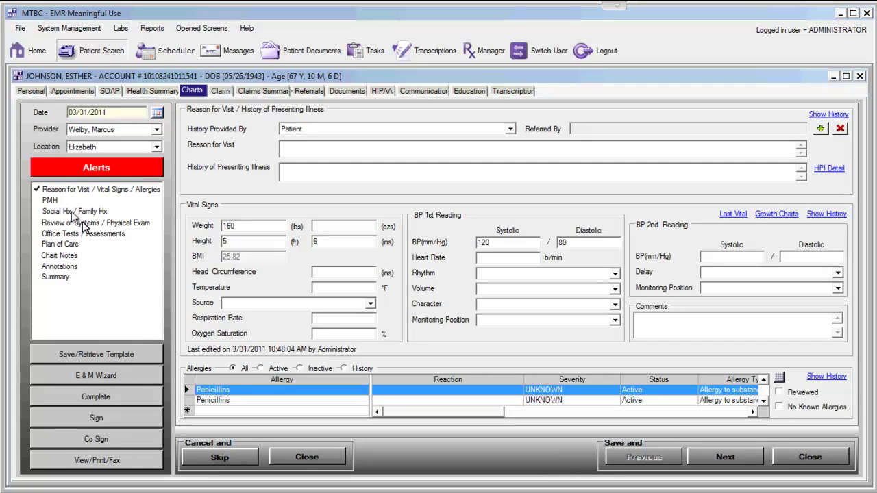
{"action": "left_click", "coordinate": [61, 245]}
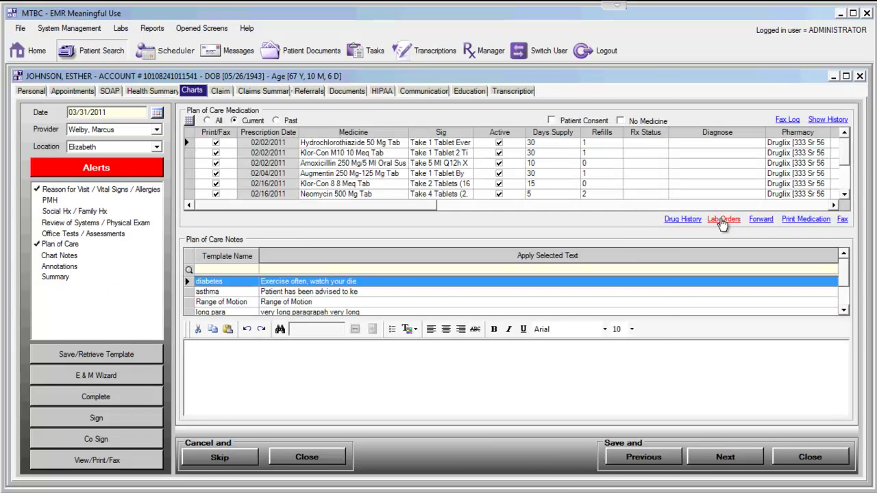
{"action": "left_click", "coordinate": [723, 220]}
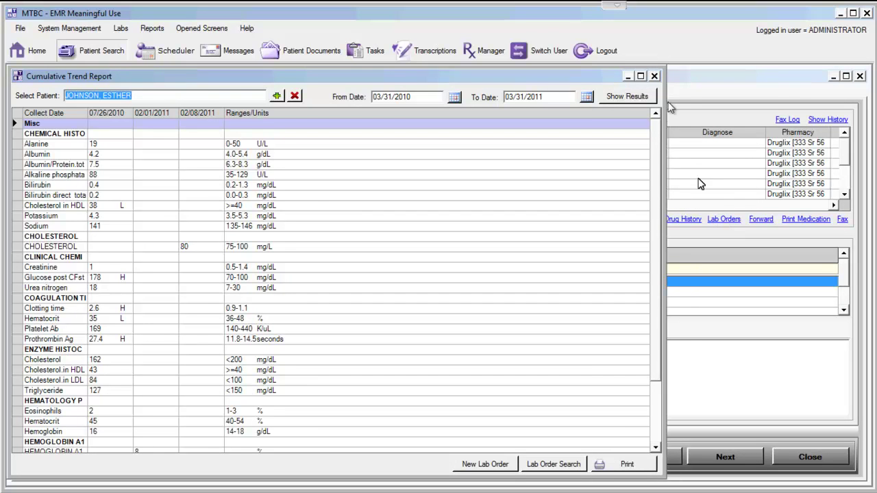
{"action": "left_click", "coordinate": [656, 77]}
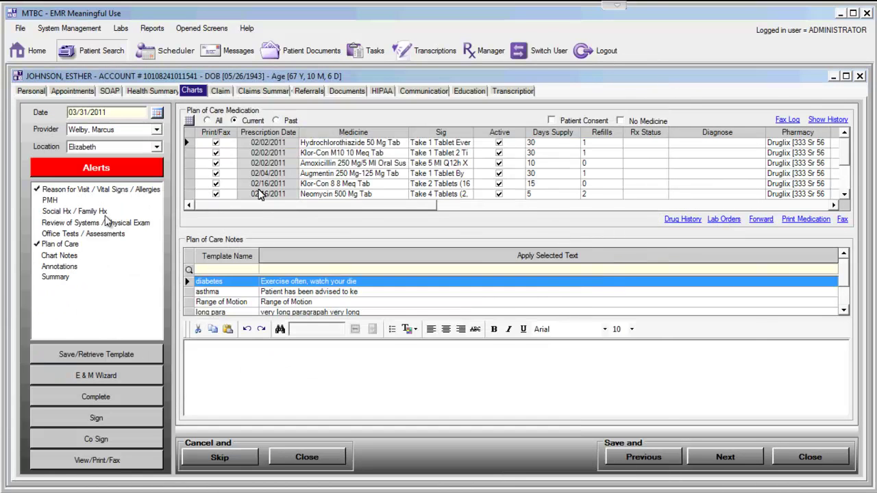
{"action": "left_click", "coordinate": [103, 235]}
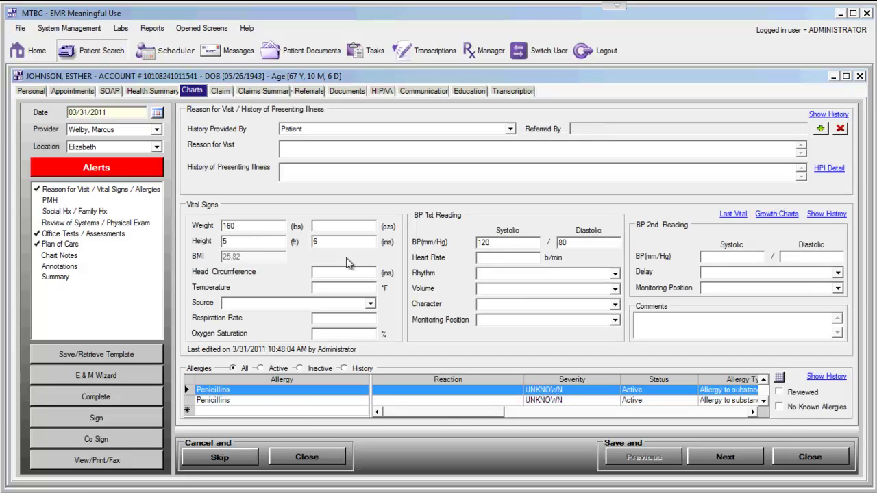
{"action": "left_click", "coordinate": [68, 248]}
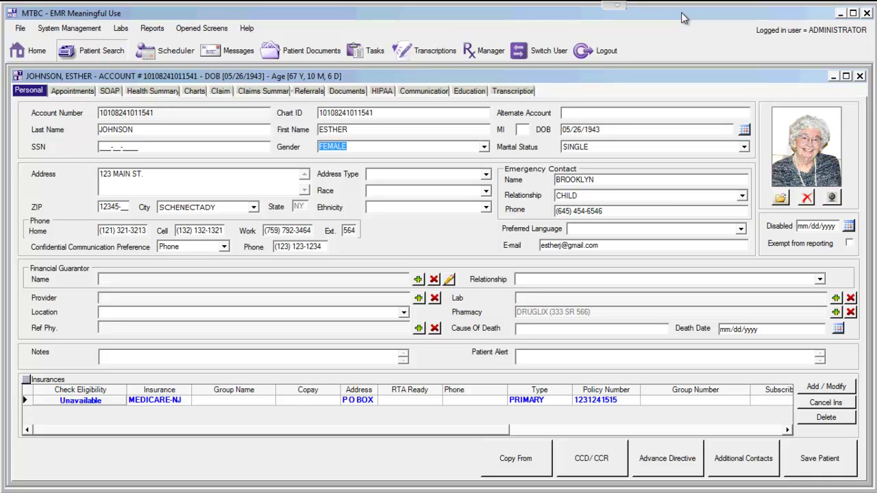
- Open the CCD Export window from File > Continuity of Care Document > Export CCD
{"action": "left_click", "coordinate": [21, 30]}
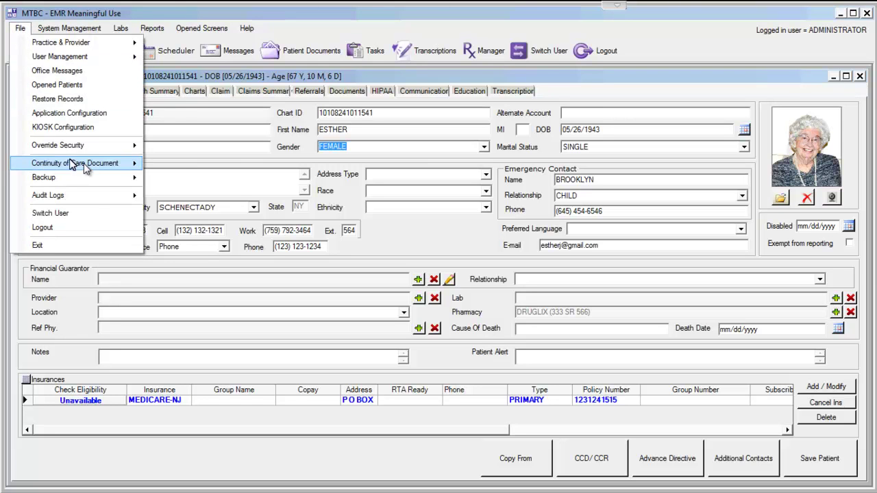
{"action": "mouse_move", "coordinate": [85, 168]}
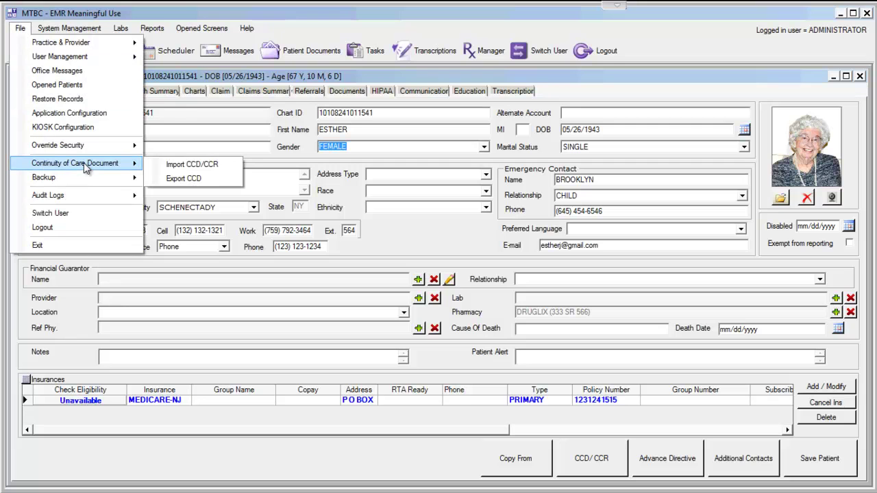
{"action": "left_click", "coordinate": [197, 179]}
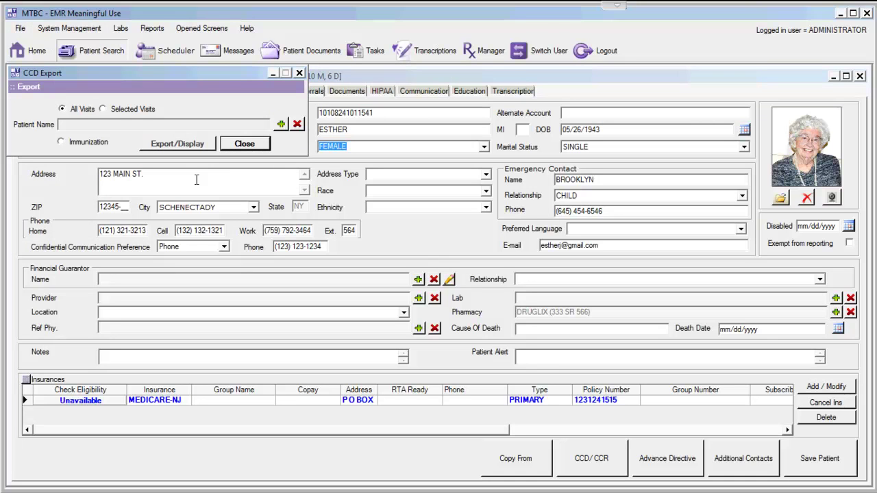
- Search for the patient by name and pick her as the CCD export's patient
{"action": "left_click", "coordinate": [280, 124]}
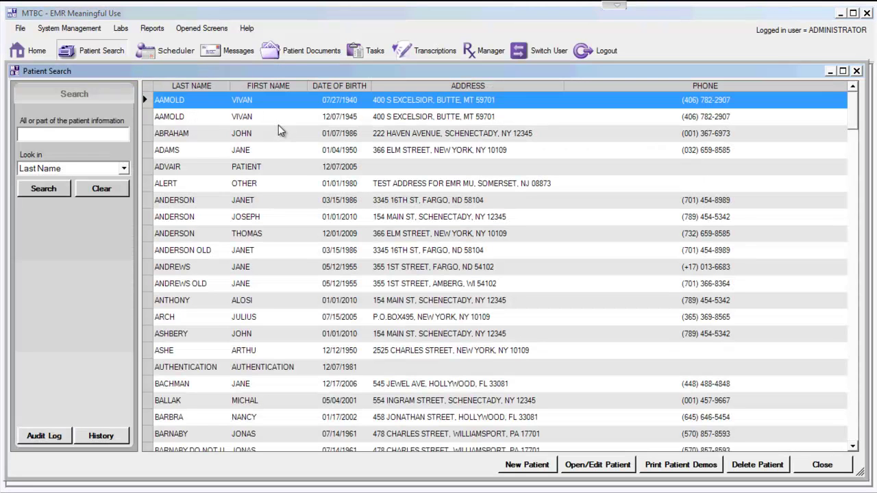
{"action": "type", "text": "jo est"}
{"action": "key", "text": "Return"}
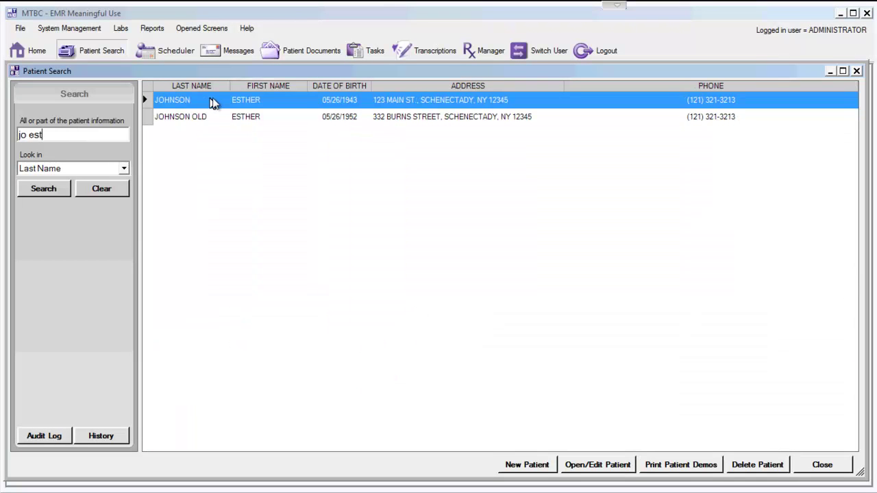
{"action": "double_click", "coordinate": [211, 101]}
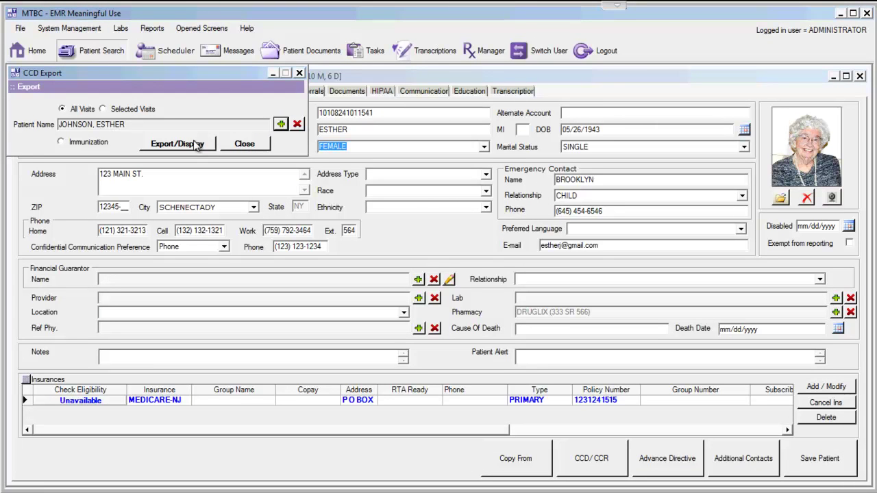
- Export the patient's CCD for All Visits and display it in the viewer
{"action": "left_click", "coordinate": [197, 144]}
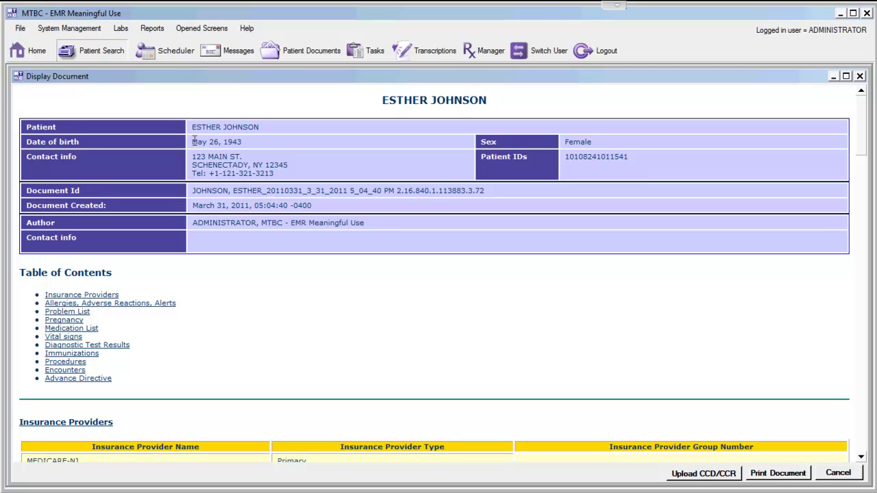
{"action": "scroll", "coordinate": [194, 142], "scroll_direction": "down", "scroll_amount": 3}
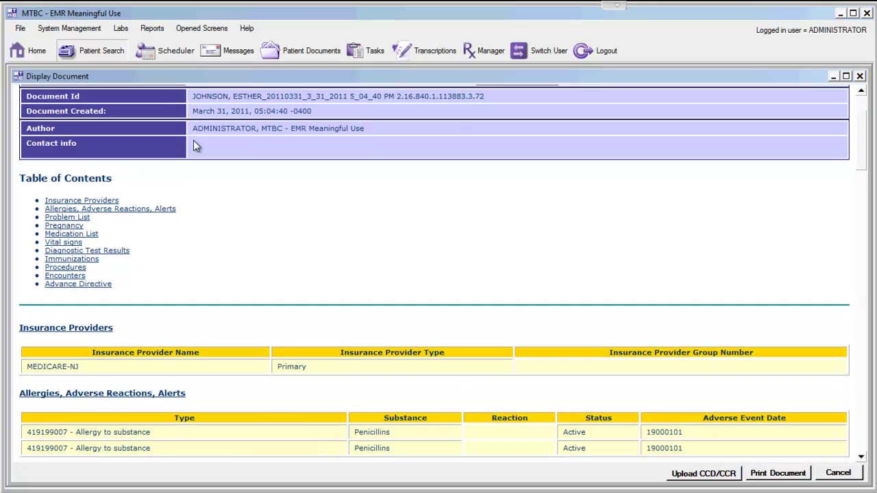
{"action": "scroll", "coordinate": [193, 145], "scroll_direction": "down", "scroll_amount": 2}
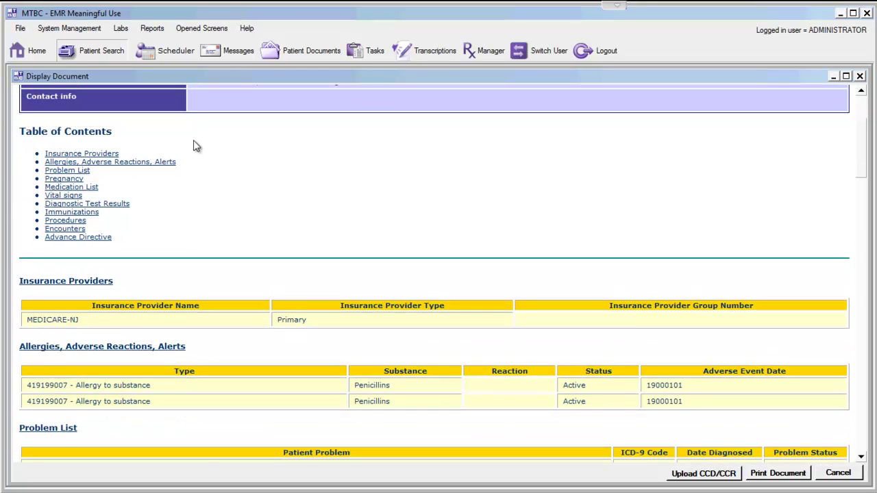
{"action": "scroll", "coordinate": [194, 146], "scroll_direction": "down", "scroll_amount": 2}
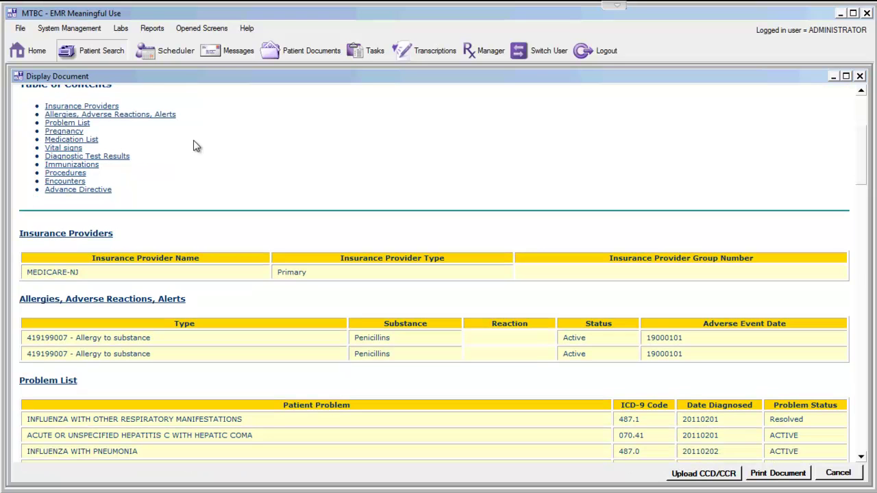
{"action": "left_click", "coordinate": [80, 124]}
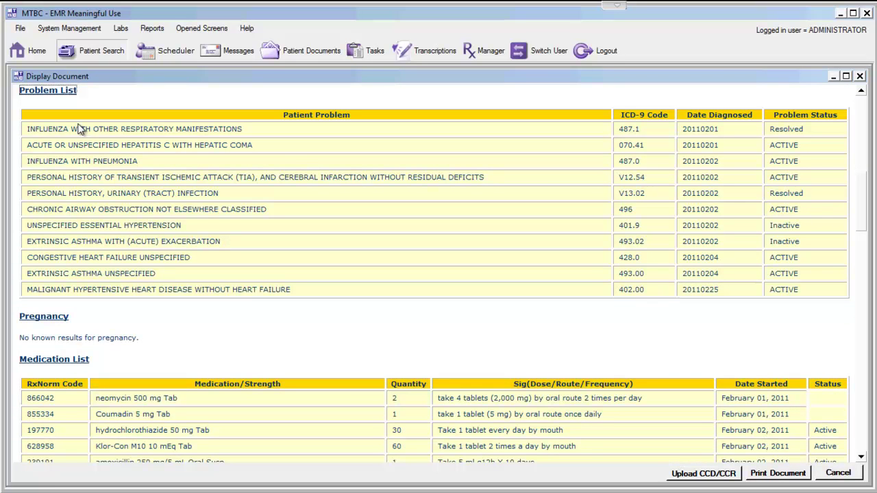
{"action": "scroll", "coordinate": [77, 130], "scroll_direction": "down", "scroll_amount": 10}
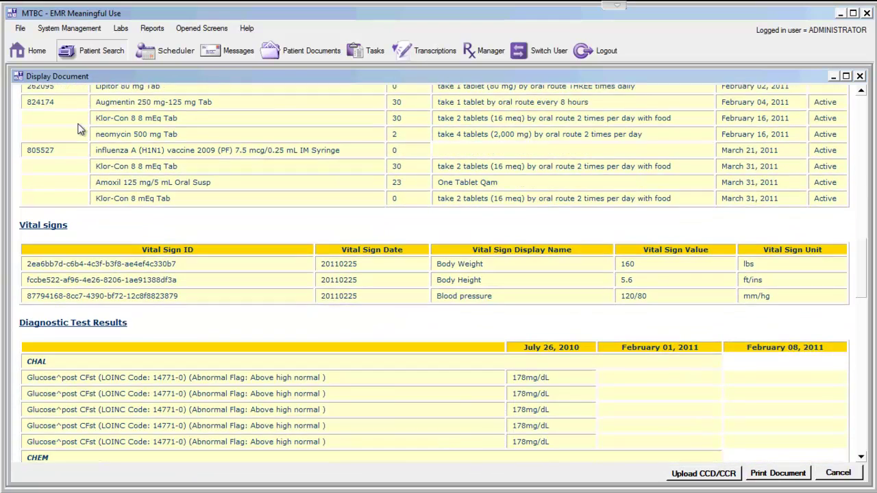
{"action": "scroll", "coordinate": [78, 130], "scroll_direction": "down", "scroll_amount": 5}
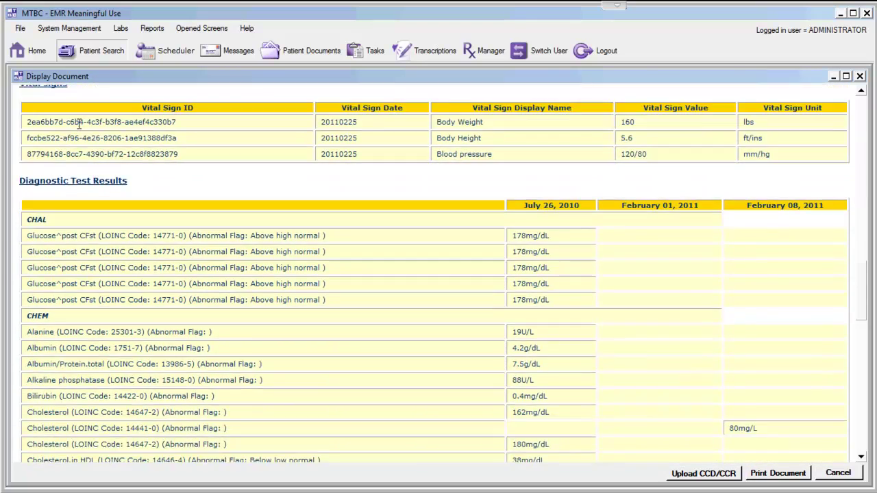
{"action": "scroll", "coordinate": [79, 124], "scroll_direction": "down", "scroll_amount": 12}
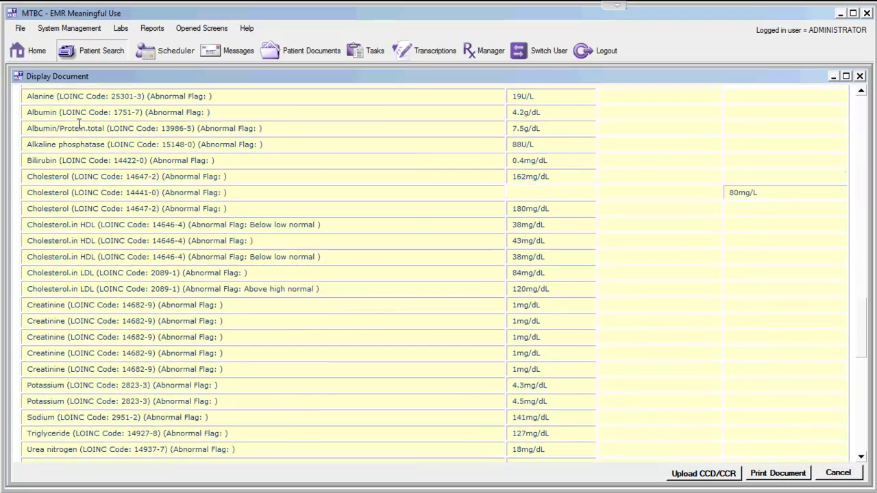
{"action": "scroll", "coordinate": [77, 130], "scroll_direction": "down", "scroll_amount": 15}
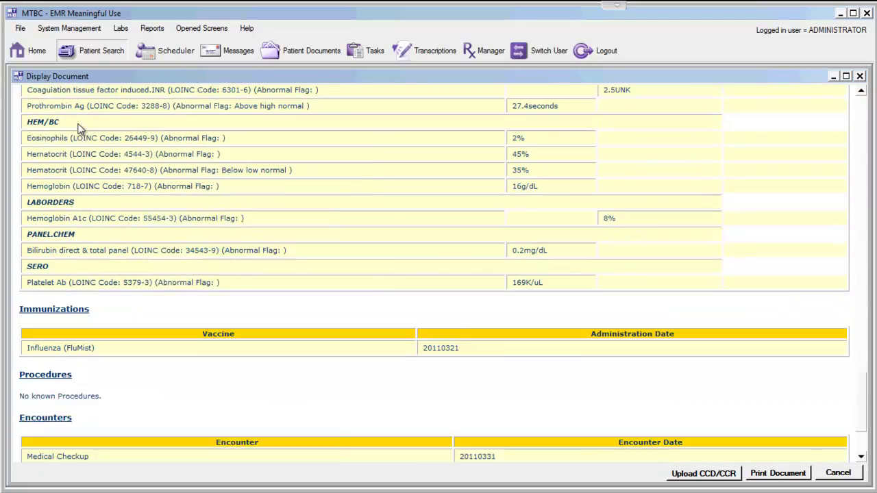
{"action": "scroll", "coordinate": [79, 124], "scroll_direction": "down", "scroll_amount": 3}
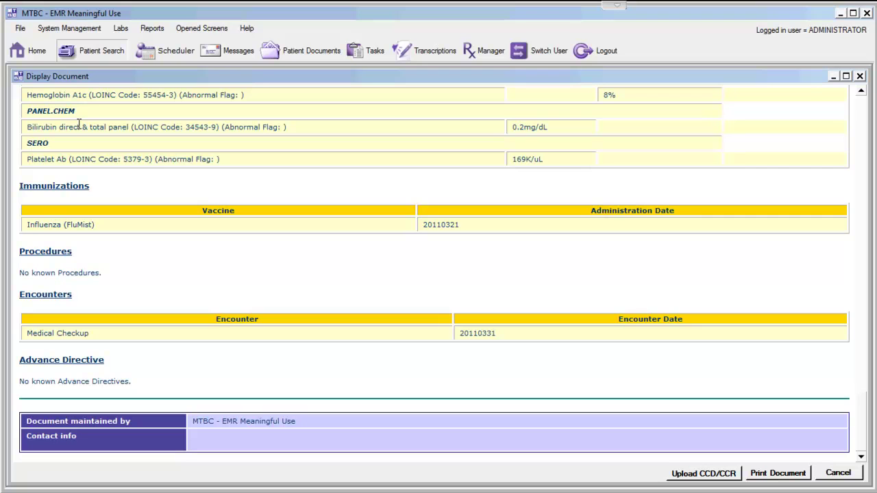
{"action": "key", "text": "ctrl+Home"}
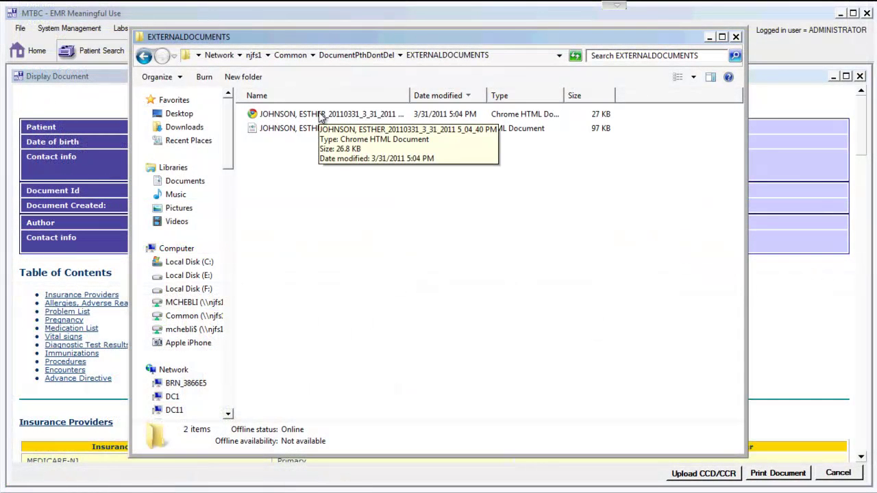
- Send the patient's HTML and XML CCD files to DVD/CD-RW Drive (D:), then close EXTERNALDOCUMENTS
{"action": "left_click", "coordinate": [320, 116]}
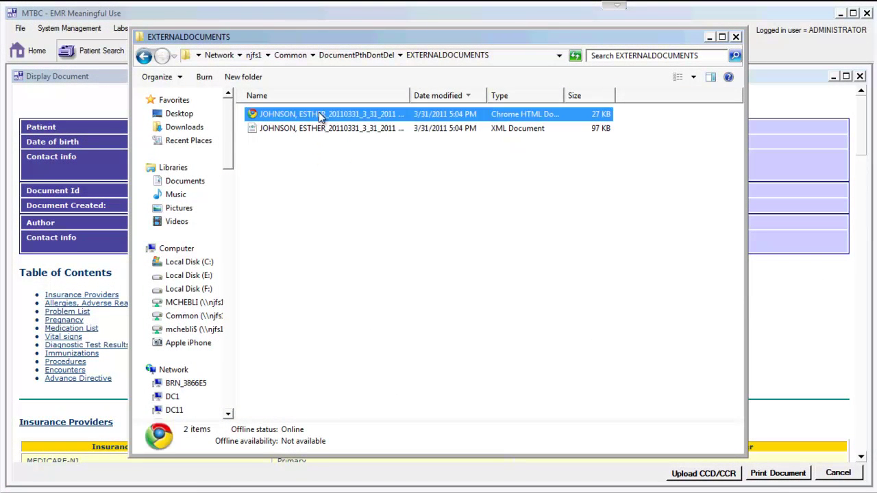
{"action": "left_click", "coordinate": [328, 130], "text": "shift"}
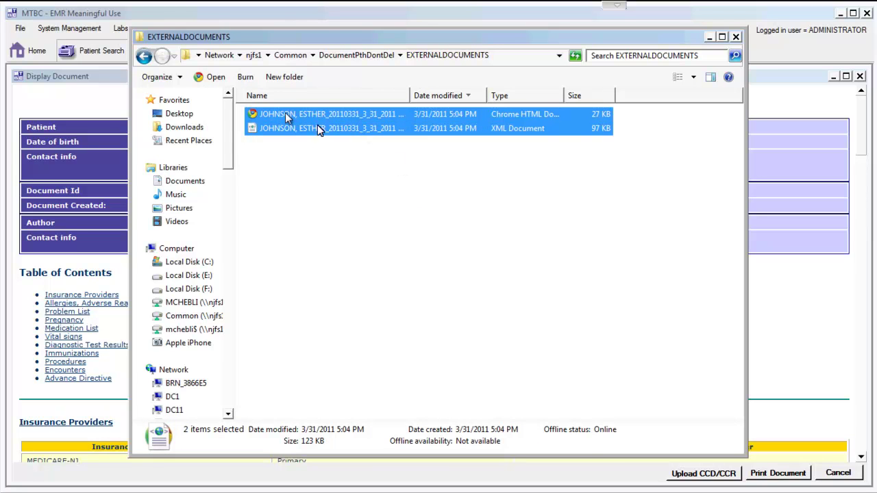
{"action": "right_click", "coordinate": [363, 120]}
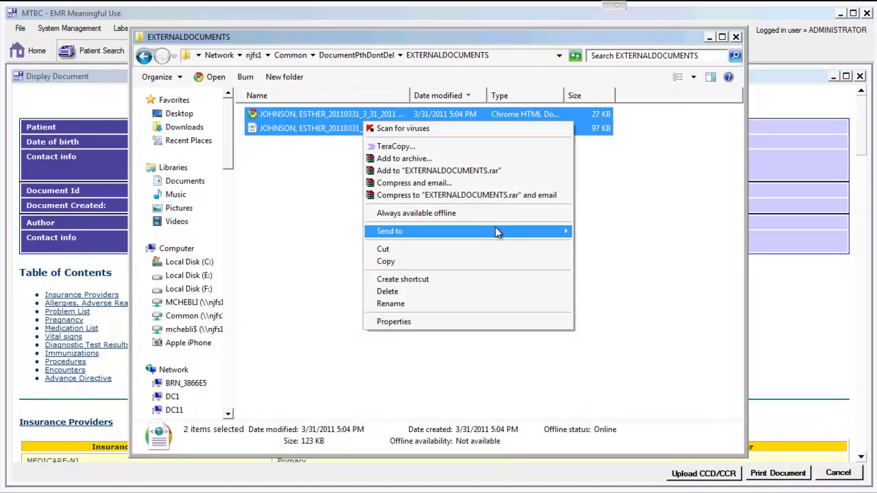
{"action": "mouse_move", "coordinate": [497, 233]}
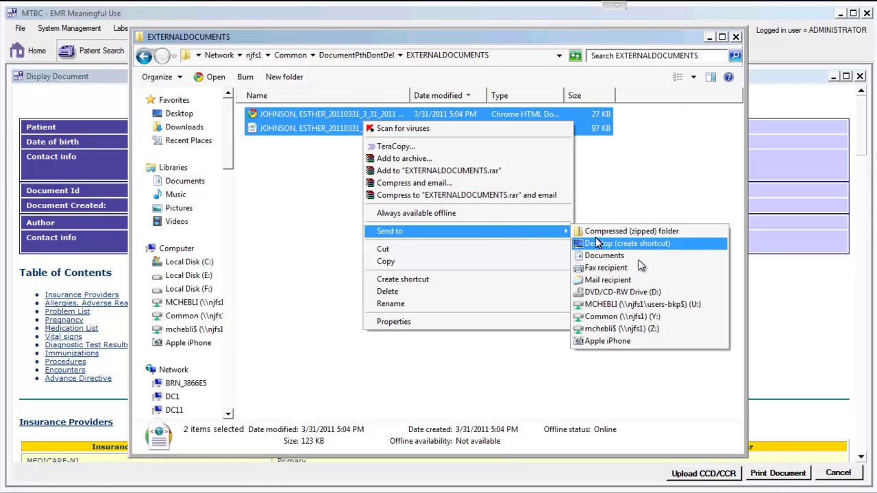
{"action": "left_click", "coordinate": [635, 294]}
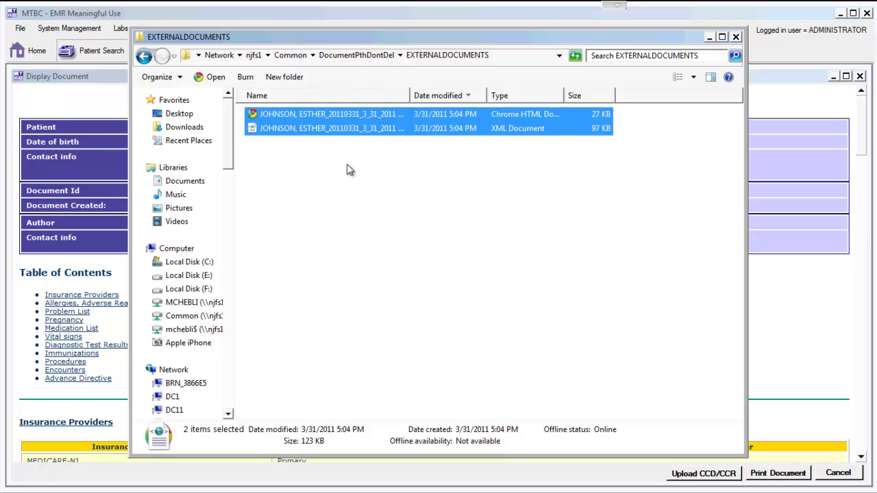
{"action": "left_click", "coordinate": [736, 36]}
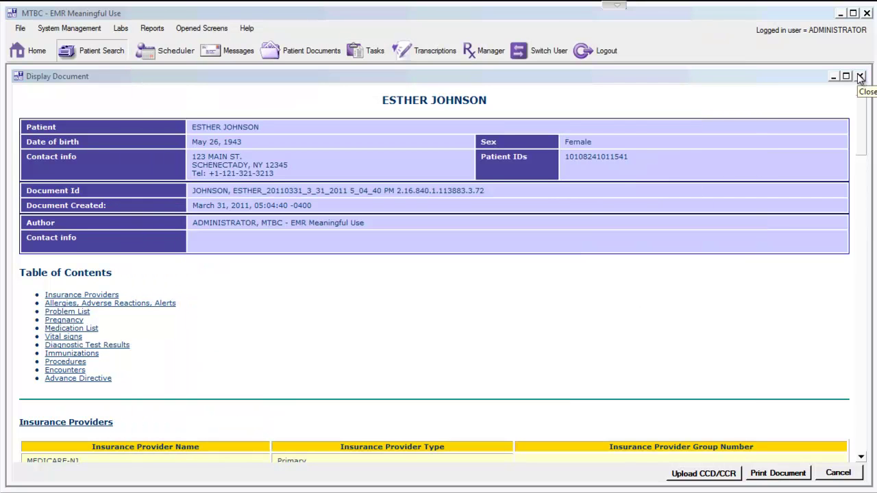
- Close the CCD document viewer and the CCD Export dialog, returning to the CMS PDF
{"action": "left_click", "coordinate": [860, 76]}
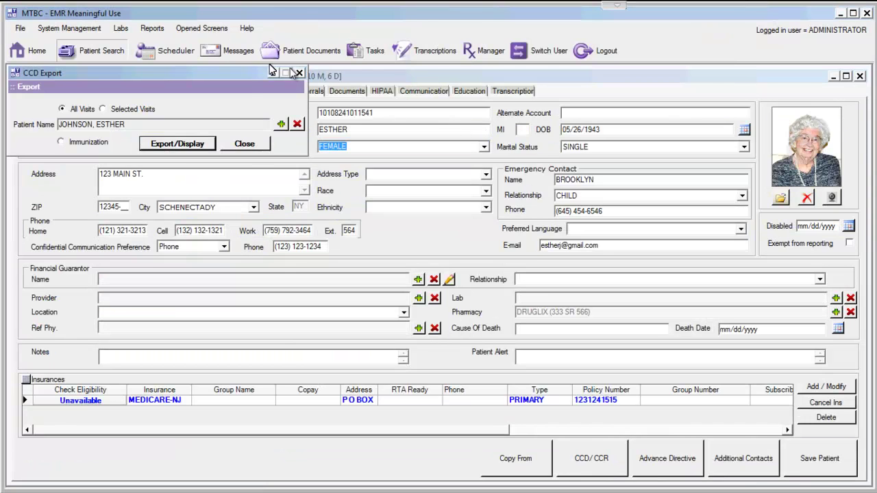
{"action": "left_click", "coordinate": [299, 73]}
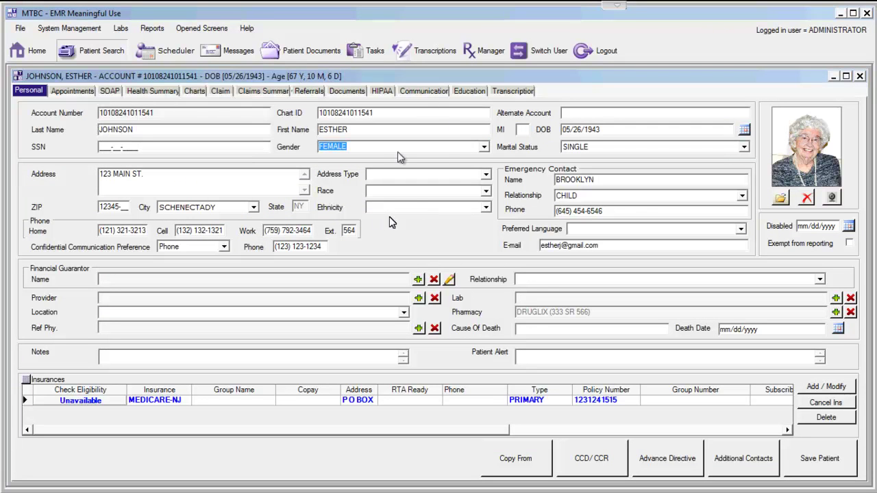
{"action": "left_click", "coordinate": [592, 458]}
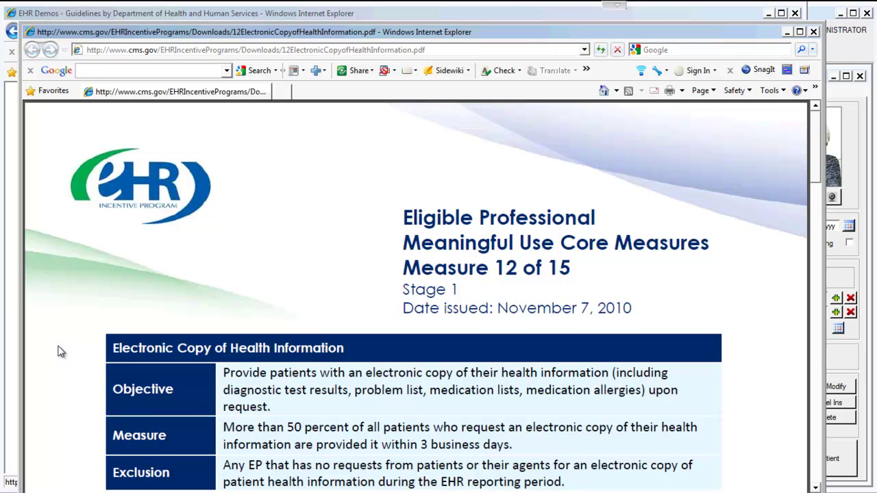
{"action": "left_click", "coordinate": [855, 55]}
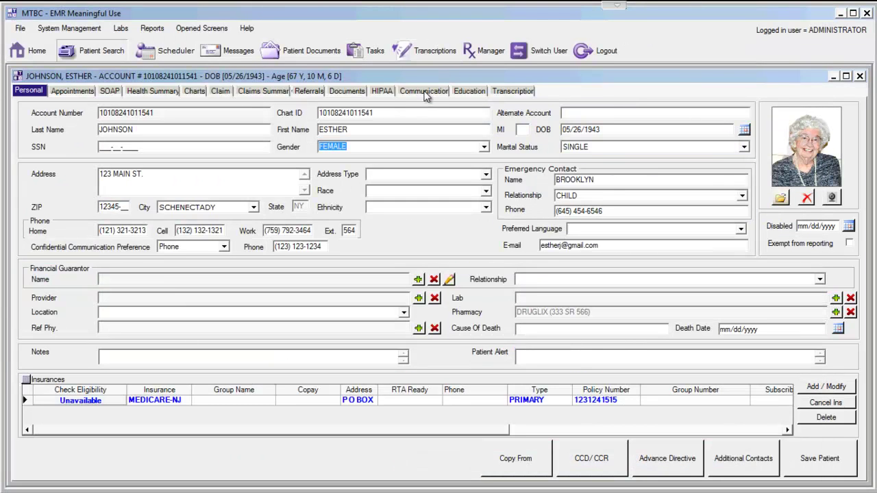
- From the Communication records, start a new Patient Request/Response entry in the tracker
{"action": "left_click", "coordinate": [425, 93]}
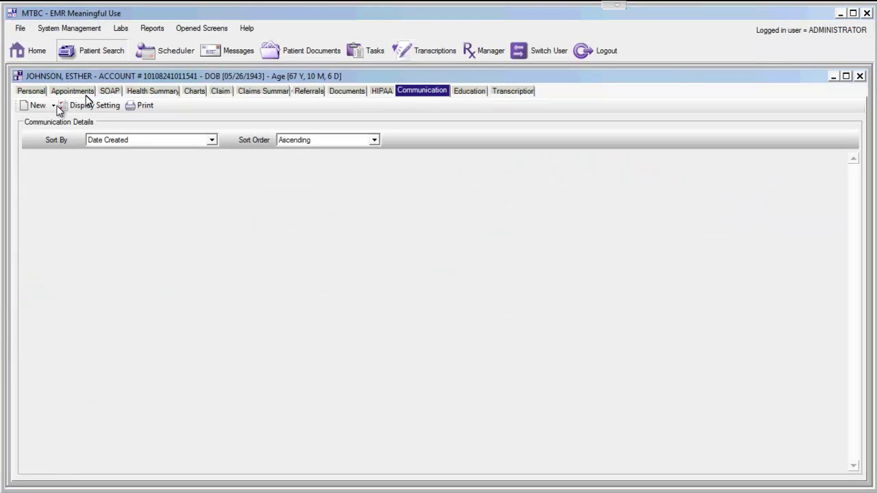
{"action": "left_click", "coordinate": [55, 107]}
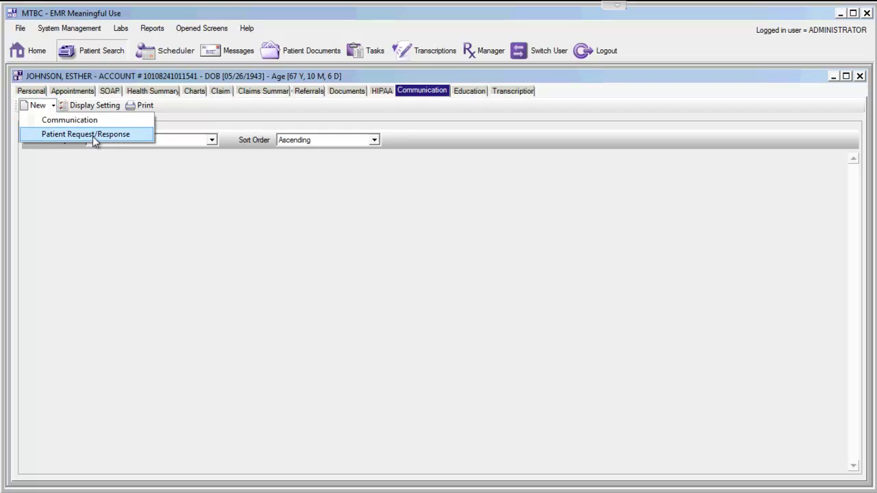
{"action": "left_click", "coordinate": [93, 135]}
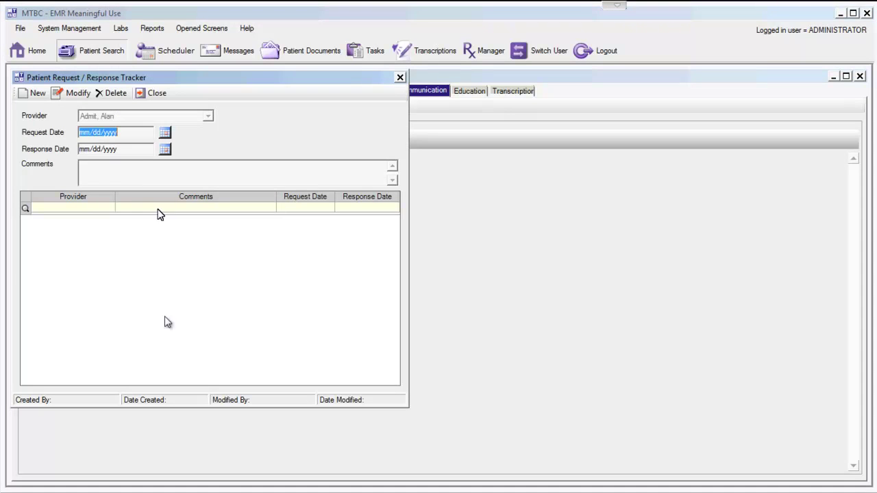